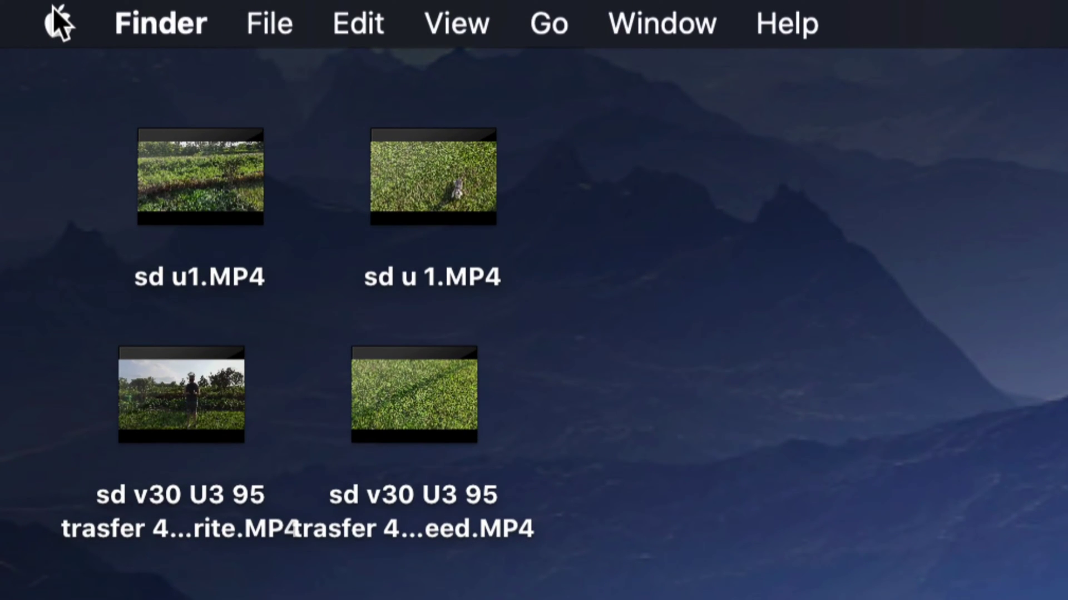
Launch System Preferences from the Apple menu
click(55, 20)
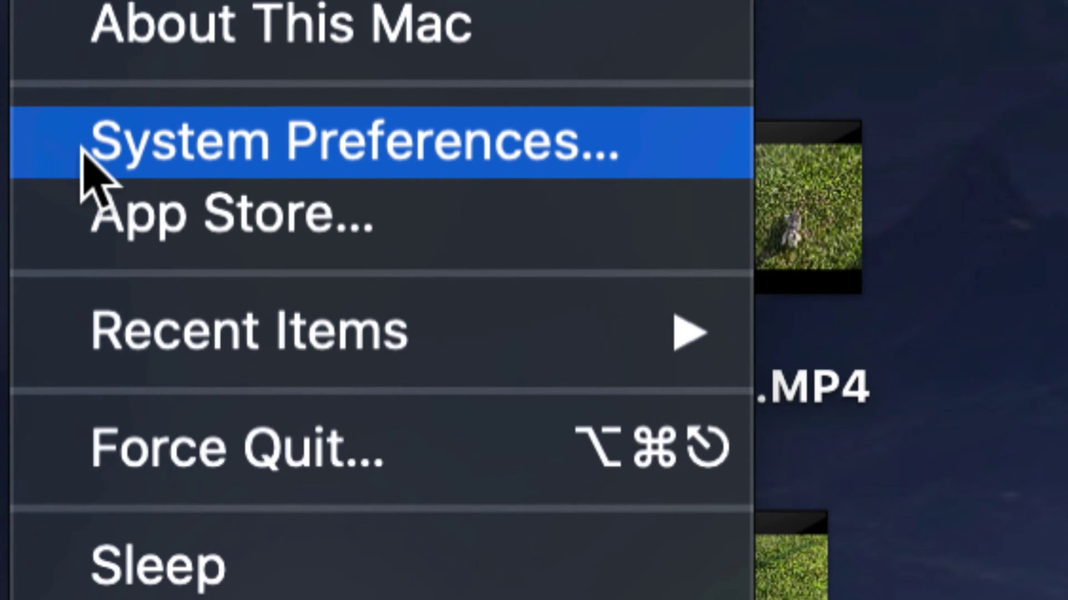
click(84, 149)
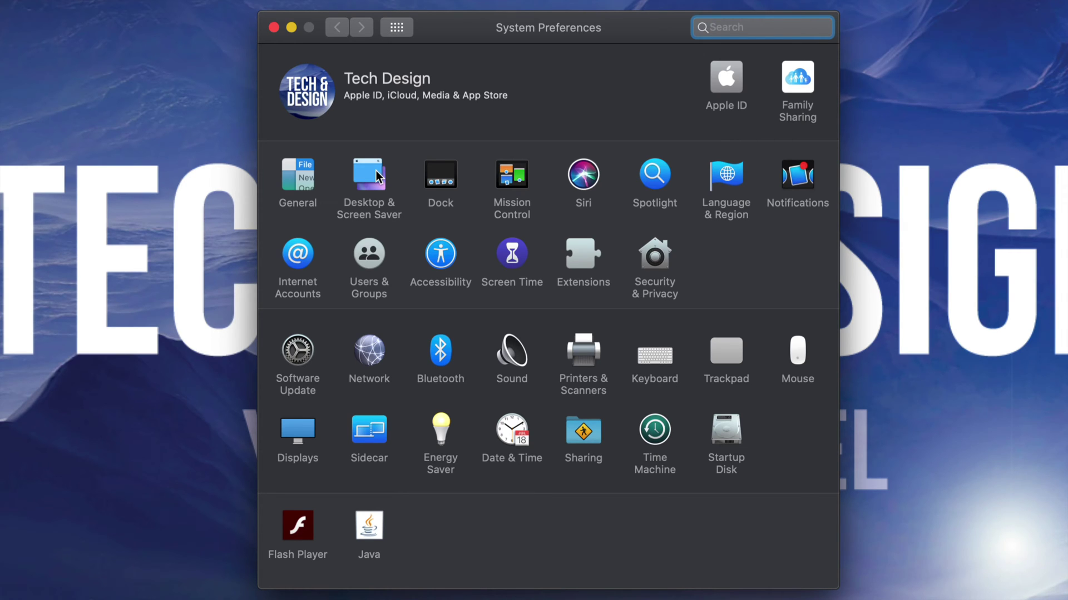
Open the Desktop & Screen Saver pane and scroll down the Desktop Pictures grid
click(377, 176)
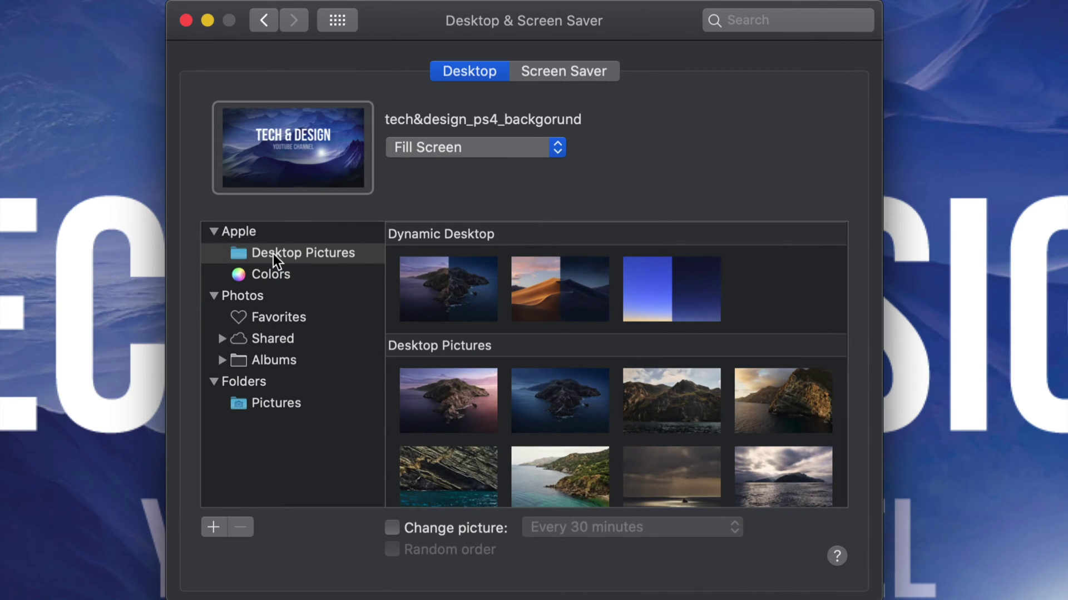
scroll(747, 332, down, 1)
scroll(747, 332, down, 5)
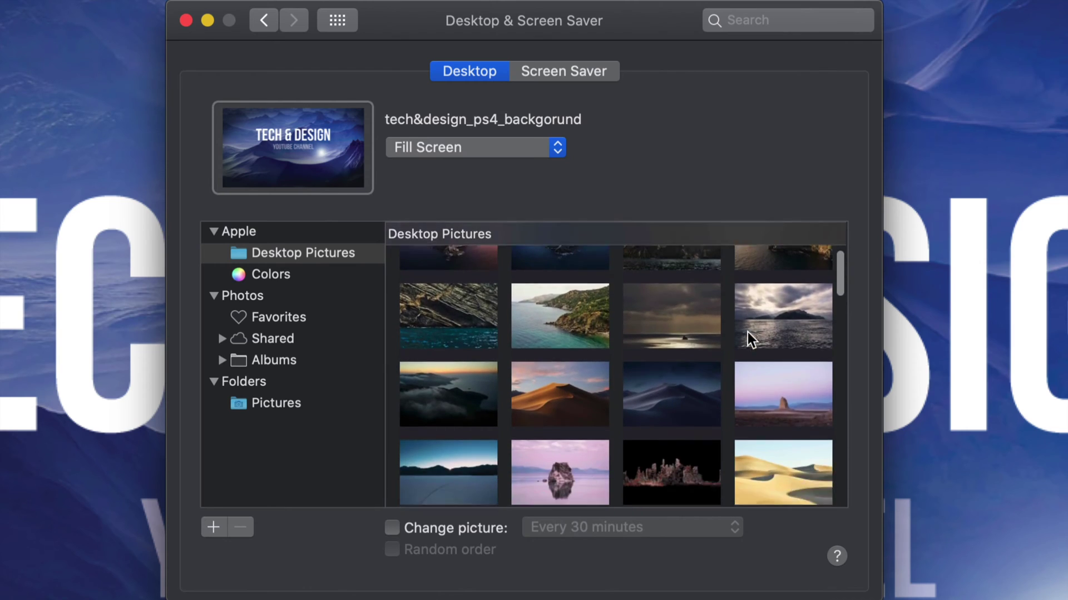
scroll(747, 332, down, 5)
scroll(748, 332, down, 5)
scroll(747, 332, down, 3)
scroll(747, 332, down, 10)
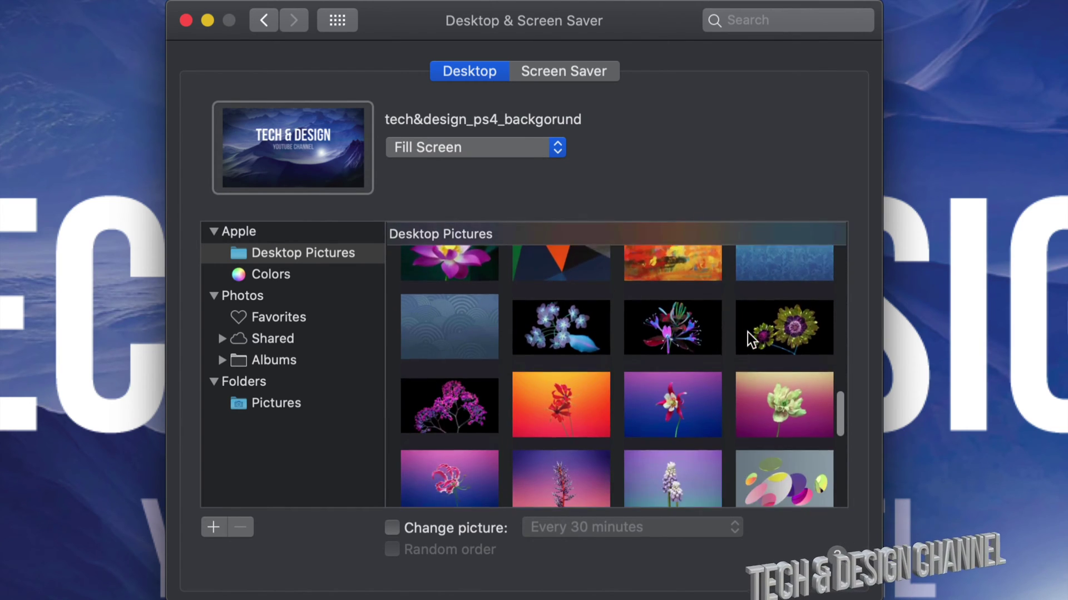
scroll(747, 332, down, 5)
Try Catalina Coast as the wallpaper, then switch to Catalina Silhouette
scroll(747, 332, up, 15)
scroll(747, 332, up, 10)
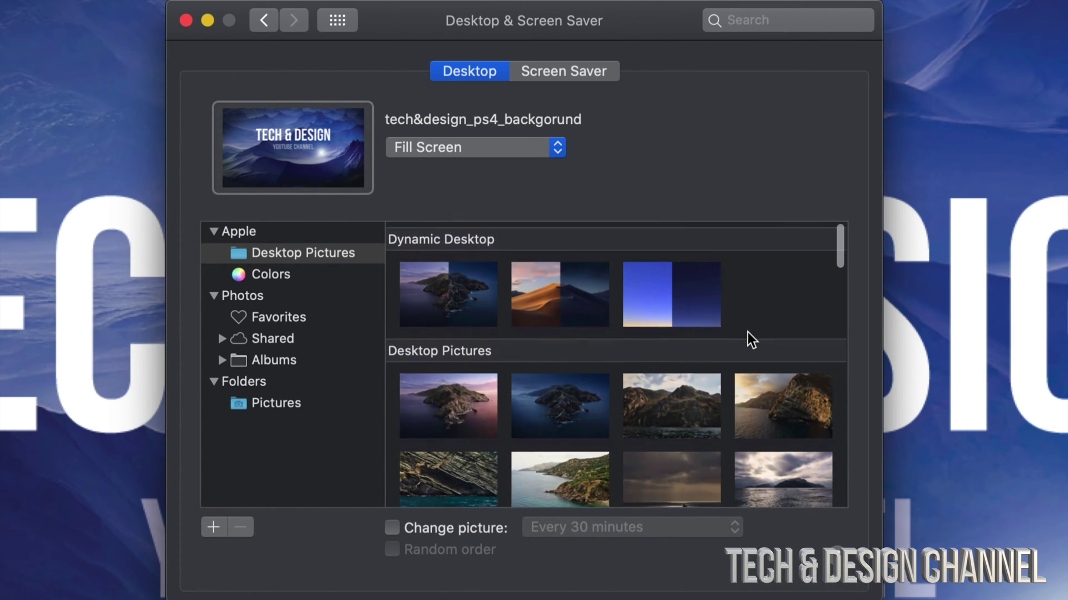
click(690, 403)
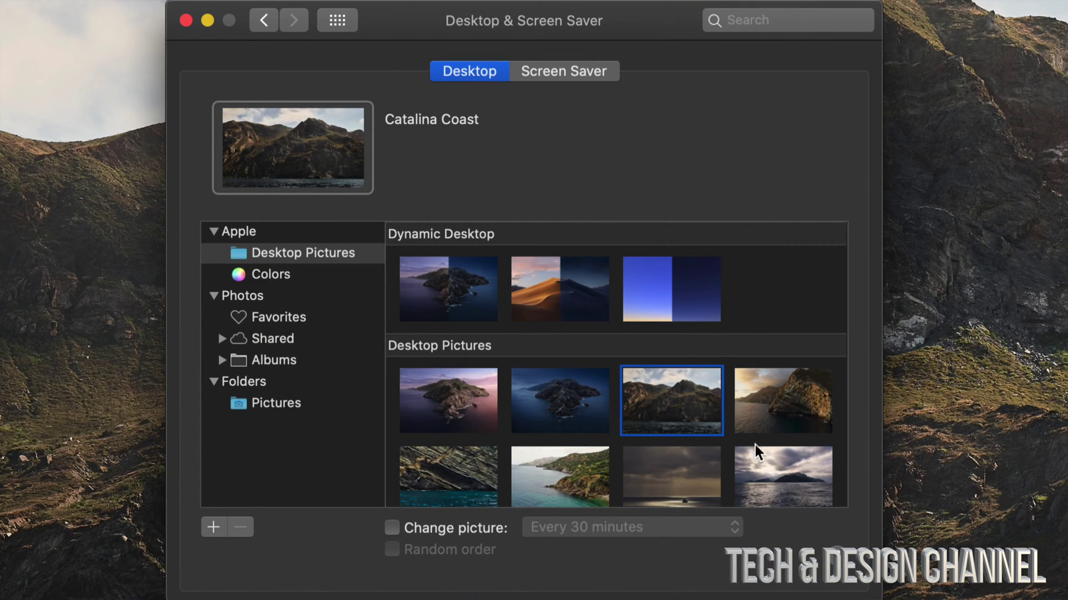
click(774, 466)
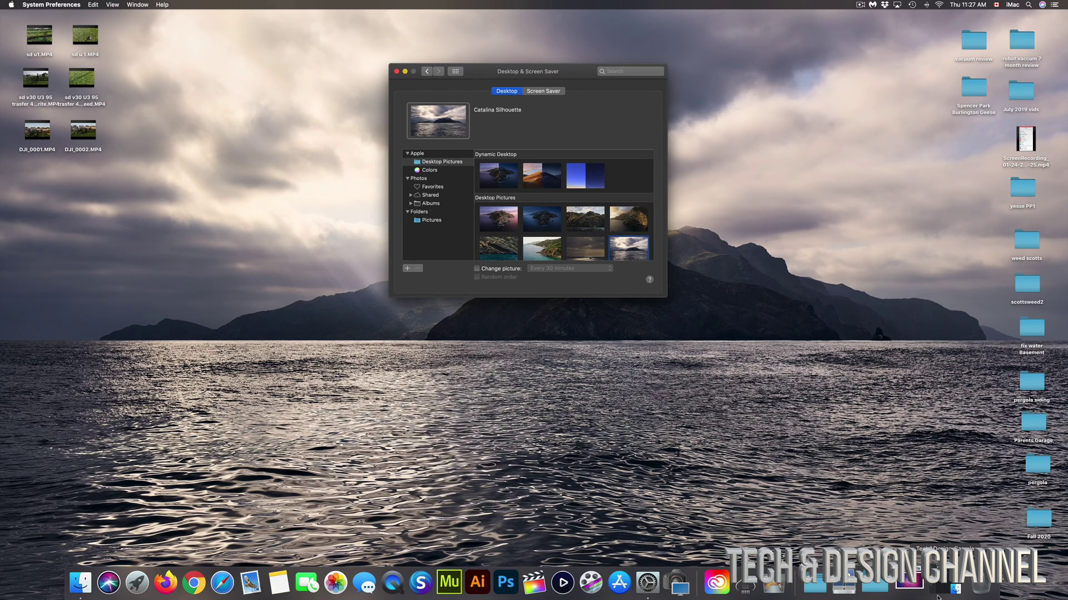
Open the Tech&Design_Sample folder and bring up actions for tech&design_ps4_backgorund.png
click(952, 588)
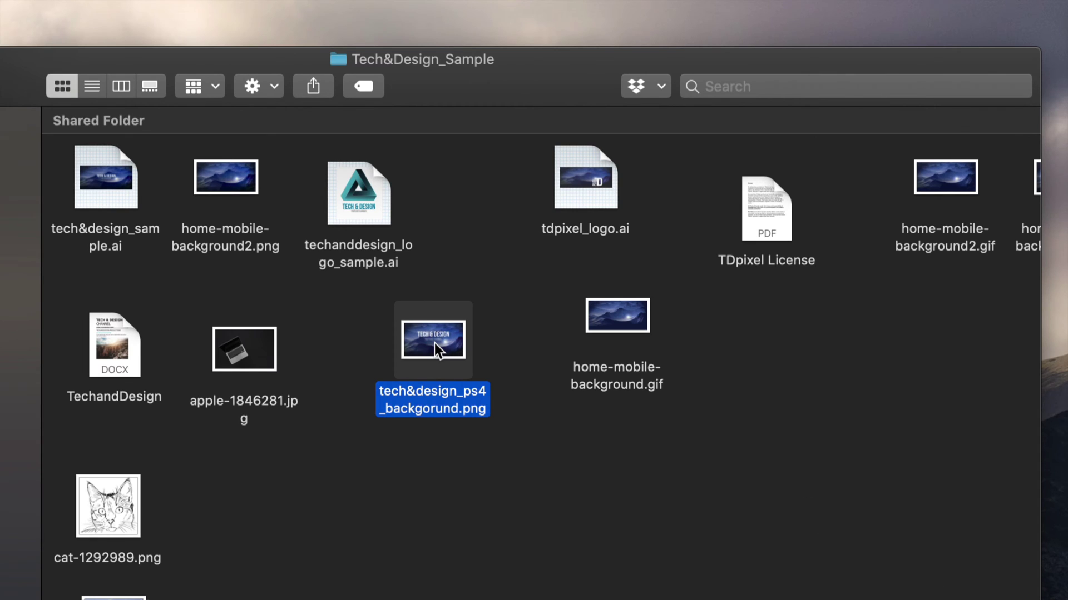
right_click(435, 343)
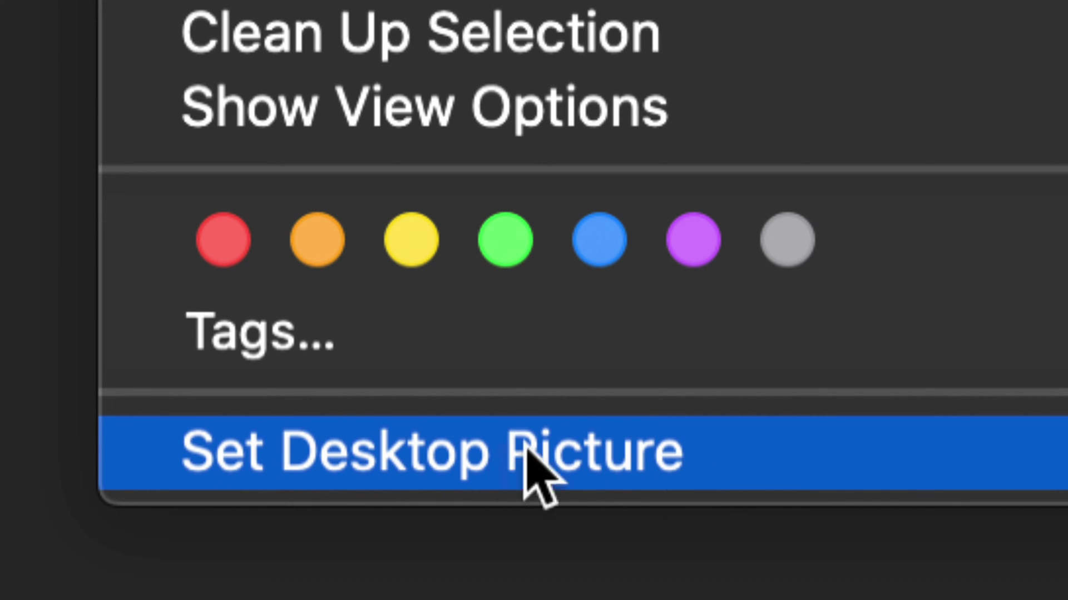
Set the ps4 background image as wallpaper, then move Finder and Desktop & Screen Saver aside
click(469, 451)
drag(456, 135, 280, 144)
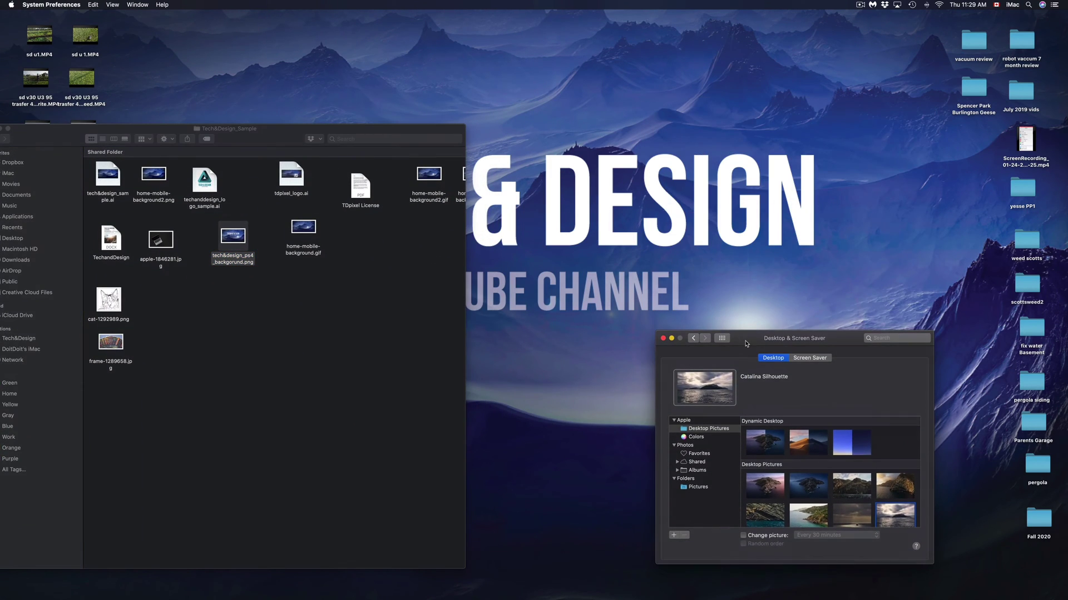
mouse_move(746, 111)
mouse_down()
mouse_move(645, 176)
mouse_move(637, 169)
mouse_up()
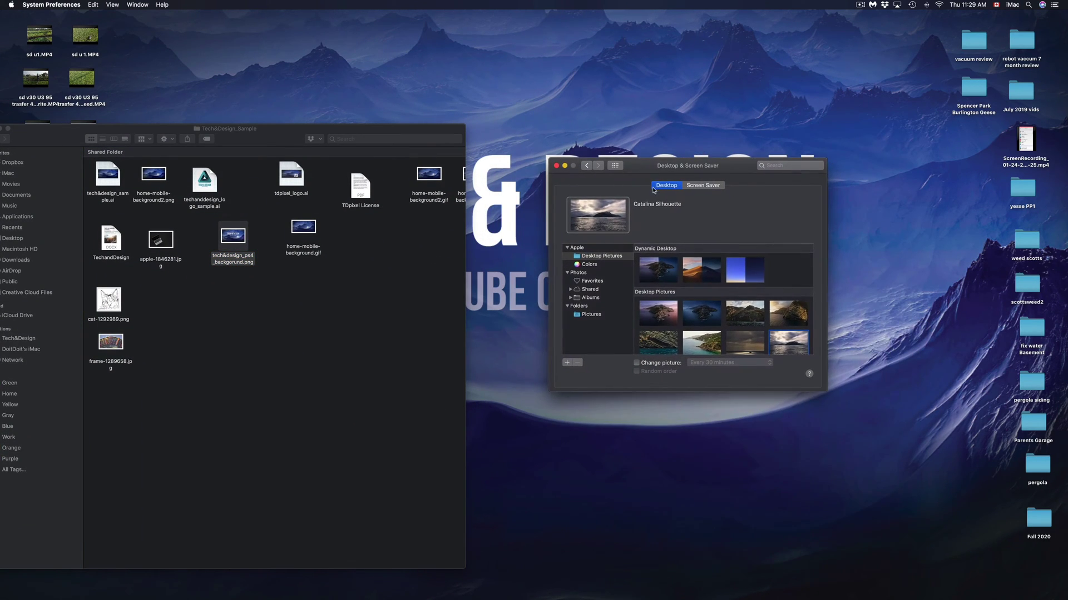
Choose Catalina Shoreline from Desktop Pictures as the wallpaper
scroll(748, 318, down, 3)
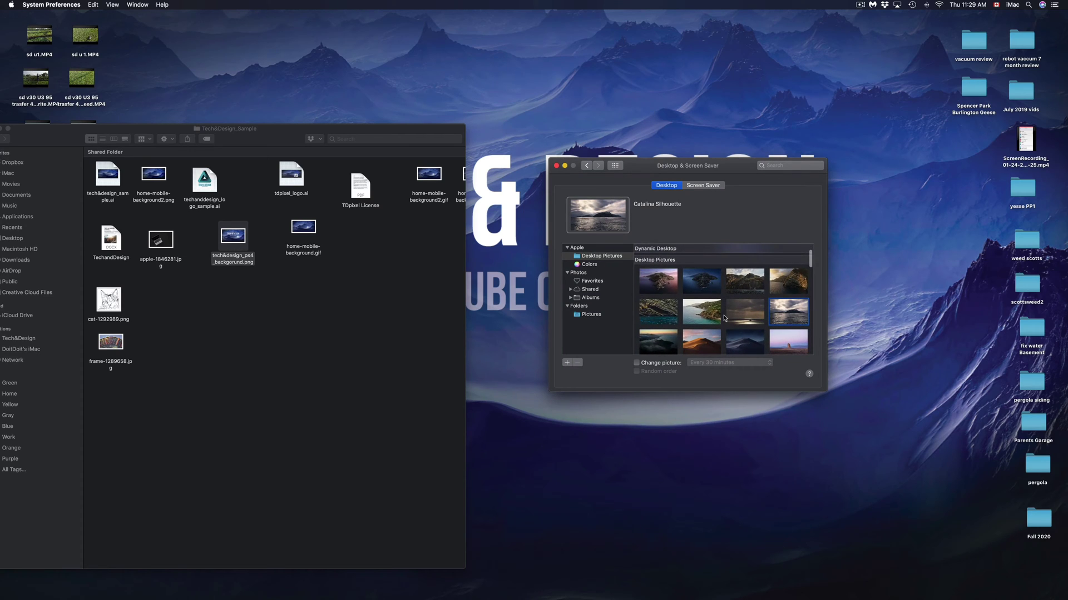
click(702, 311)
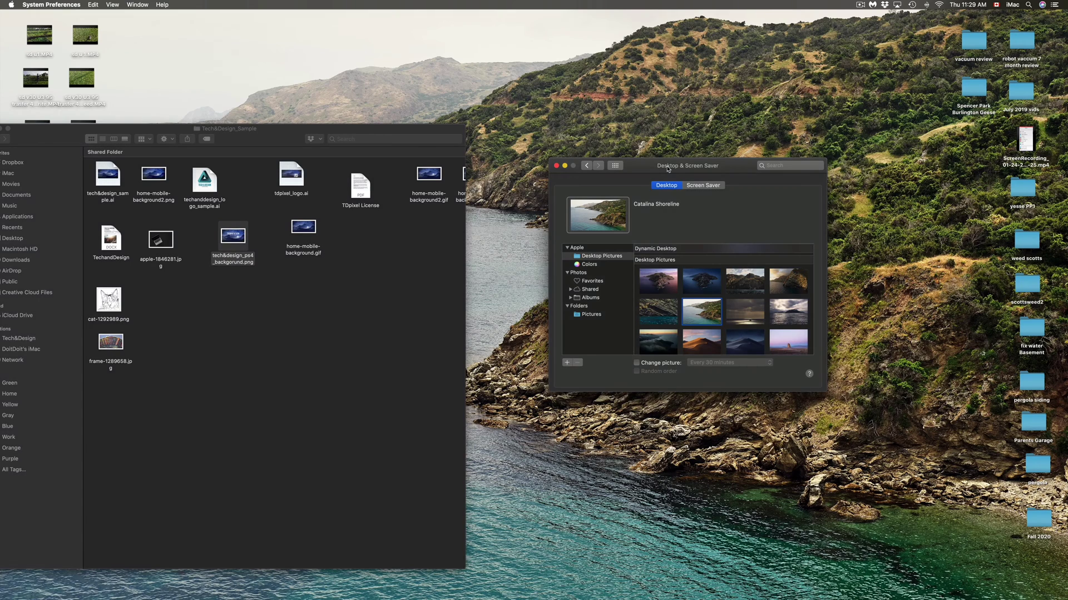
drag(680, 157, 687, 174)
From Finder, set apple-1846281.jpg, then tech&design_ps4_backgorund.png, as the desktop picture
click(165, 240)
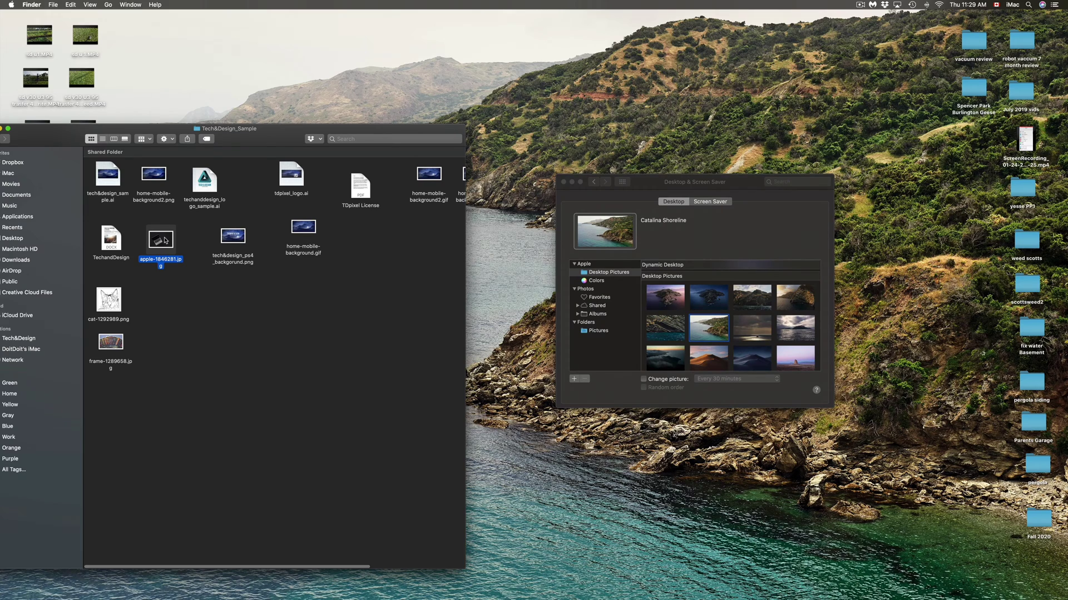
right_click(165, 239)
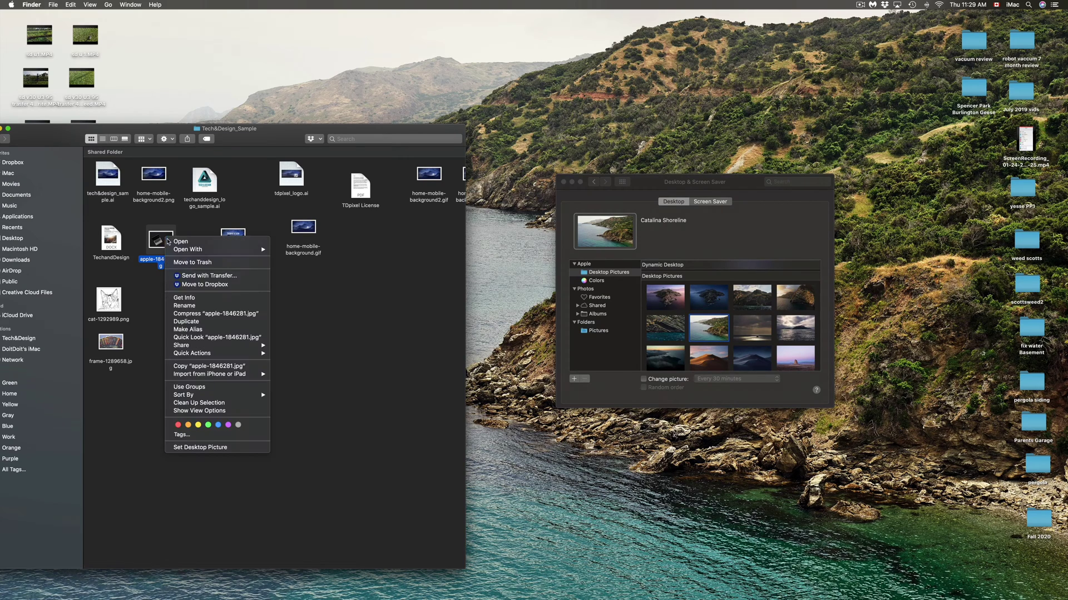
click(220, 449)
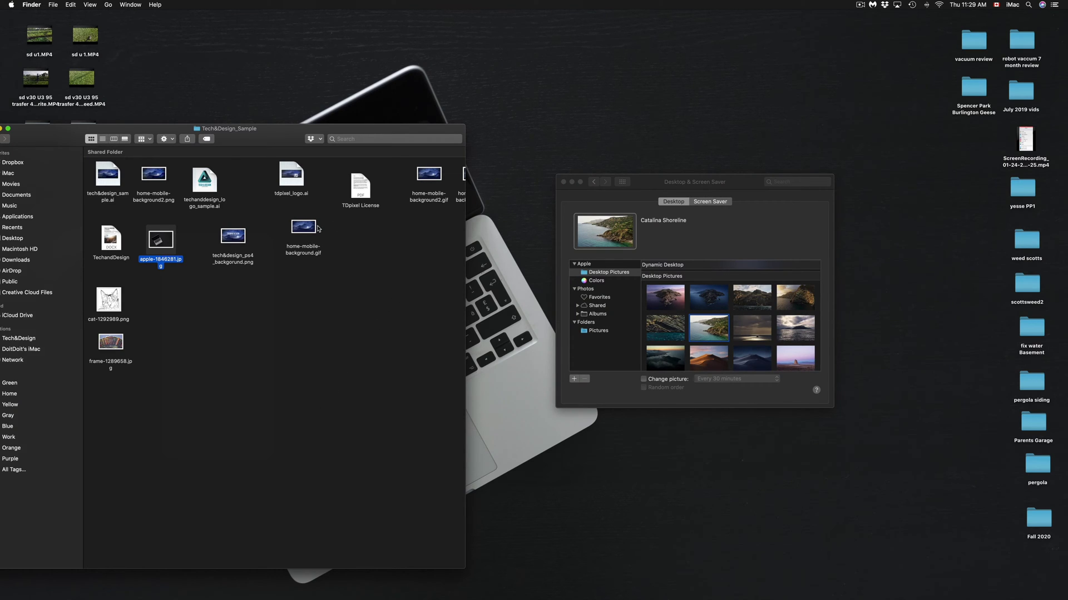
right_click(237, 237)
mouse_move(267, 246)
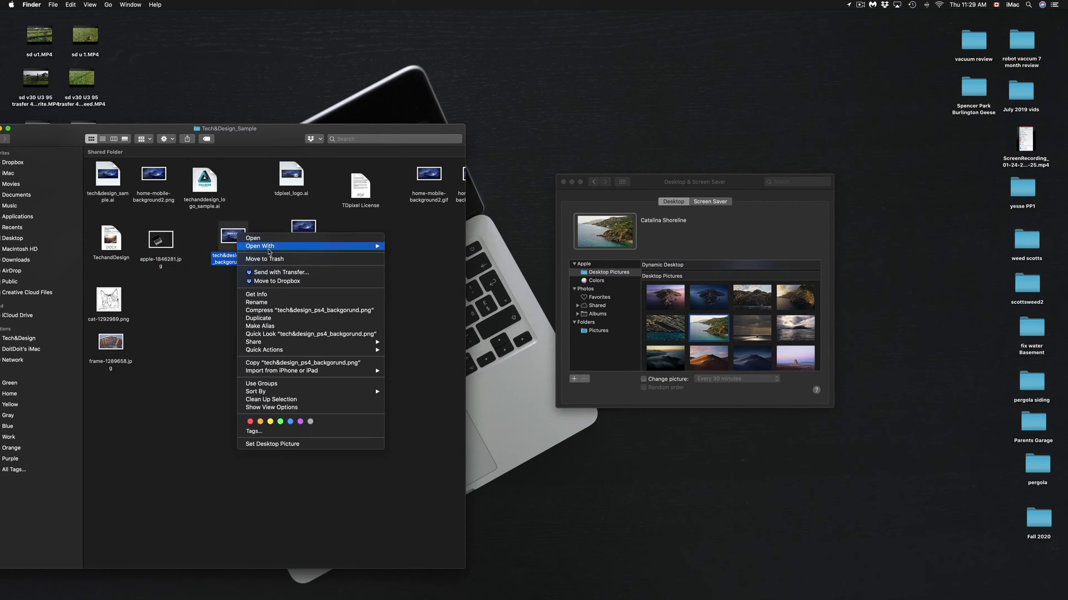
click(264, 445)
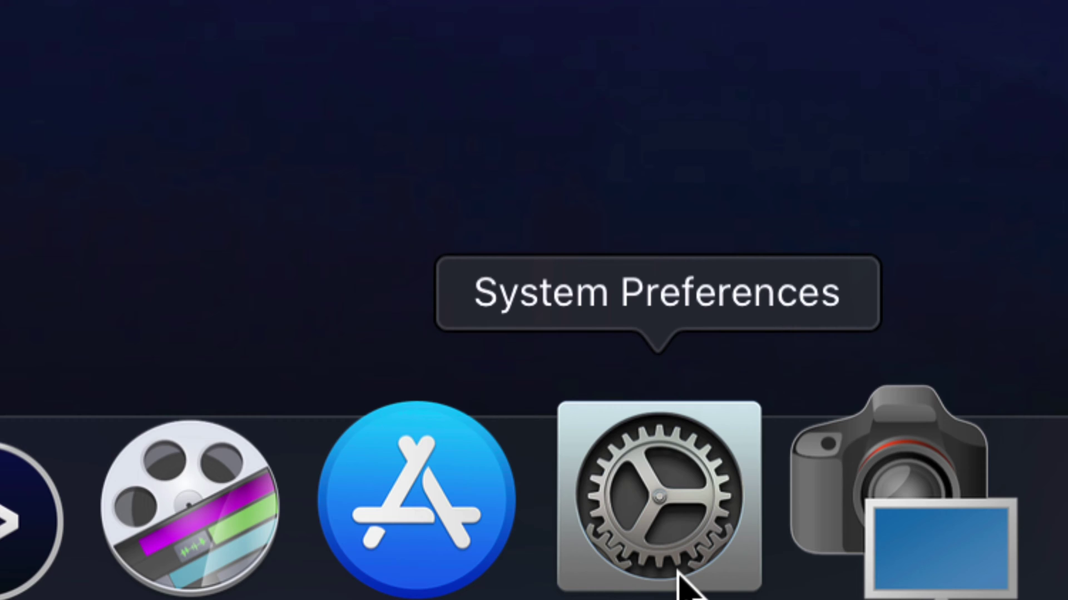
Reopen System Preferences from the Dock at the Desktop & Screen Saver pane
click(680, 581)
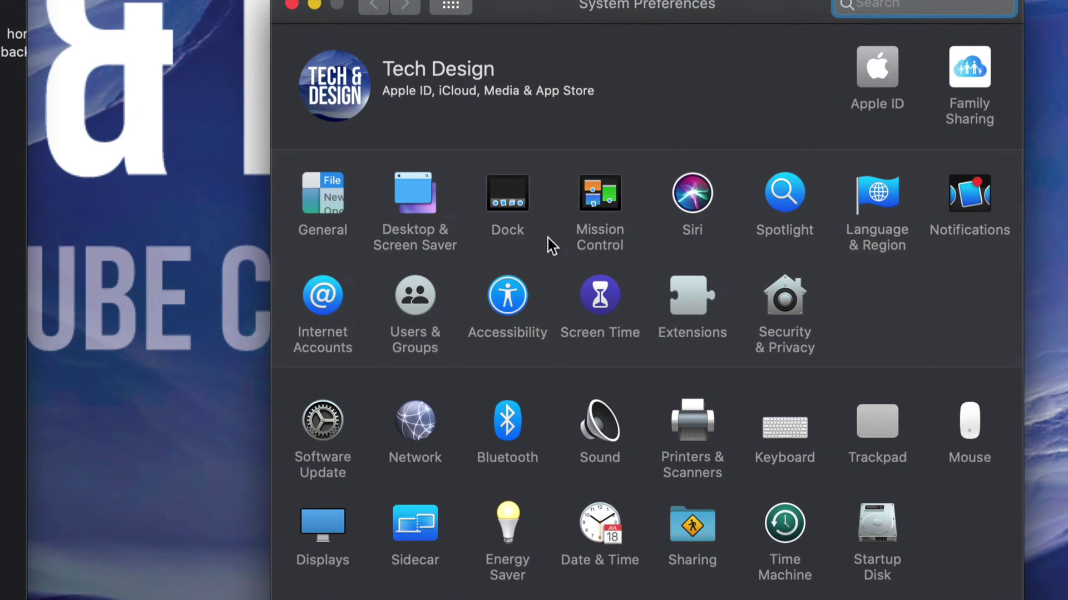
click(406, 195)
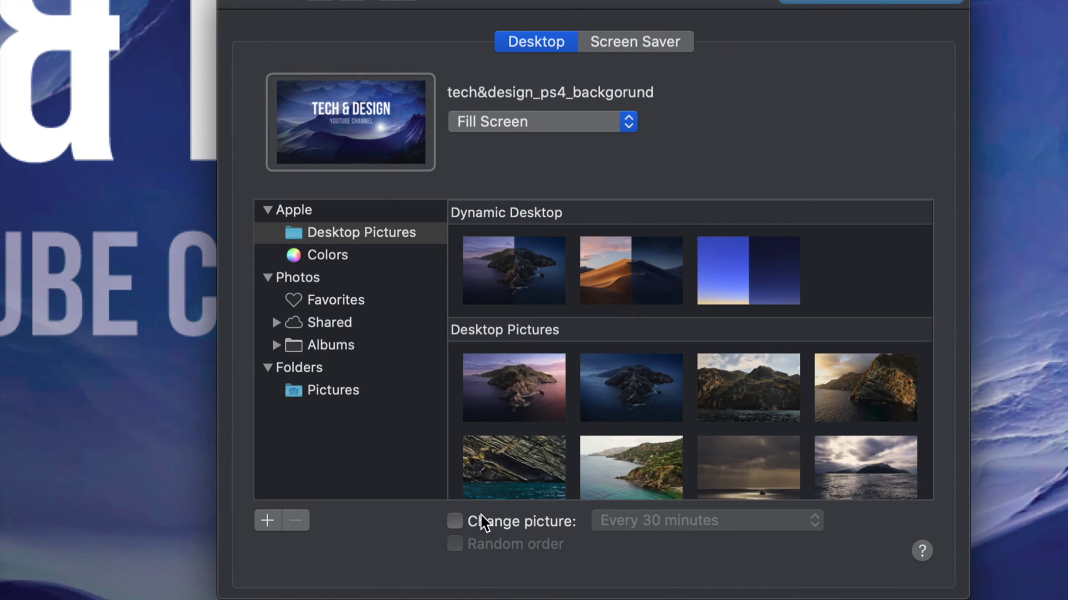
Turn Change picture on, dismiss its interval list unchanged, then turn it off
click(454, 521)
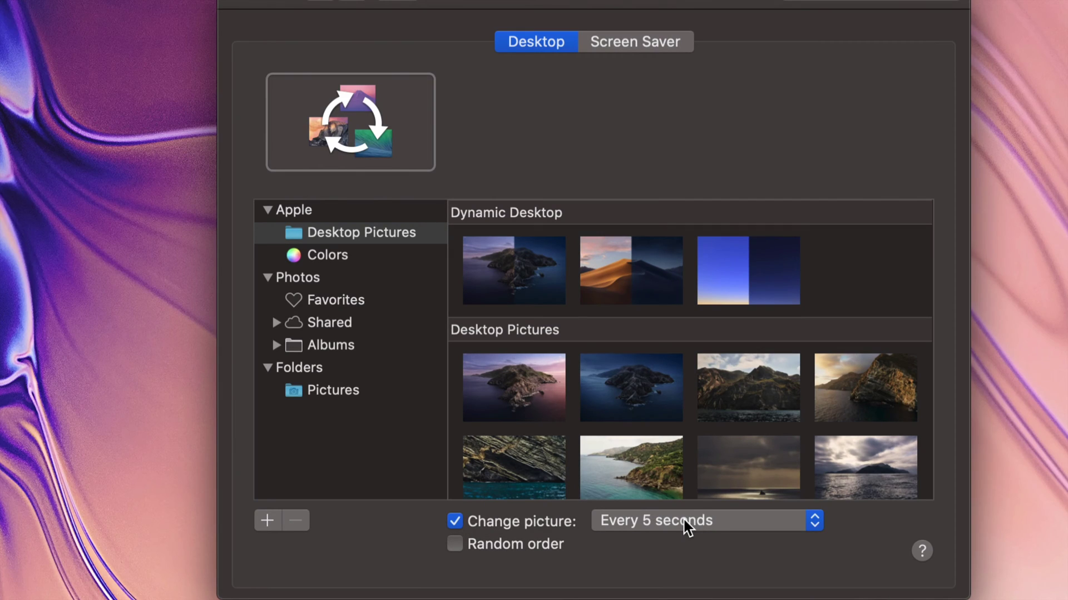
click(688, 527)
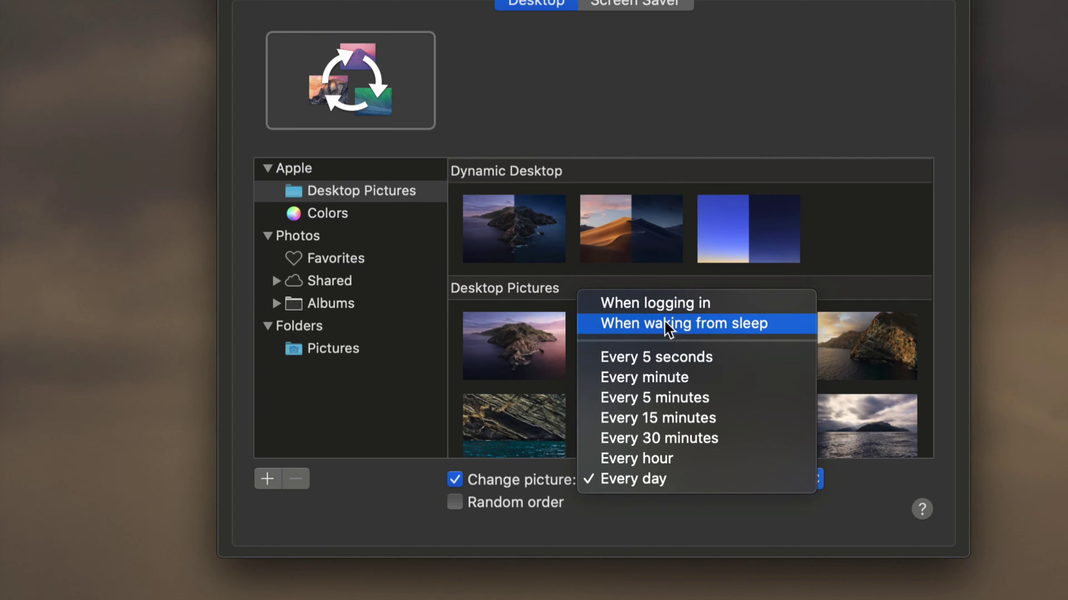
key(Escape)
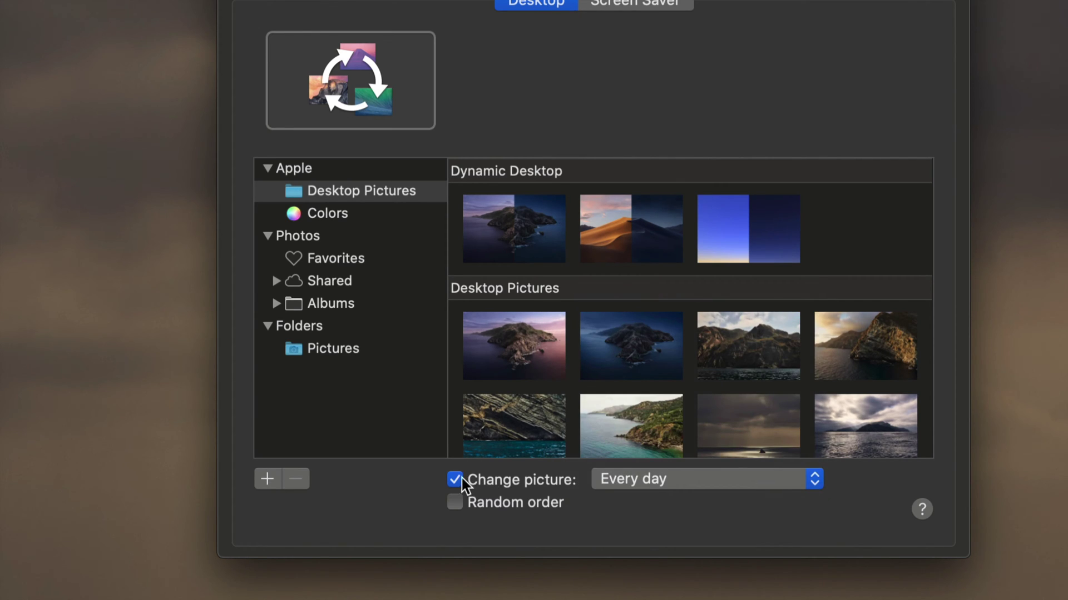
click(455, 479)
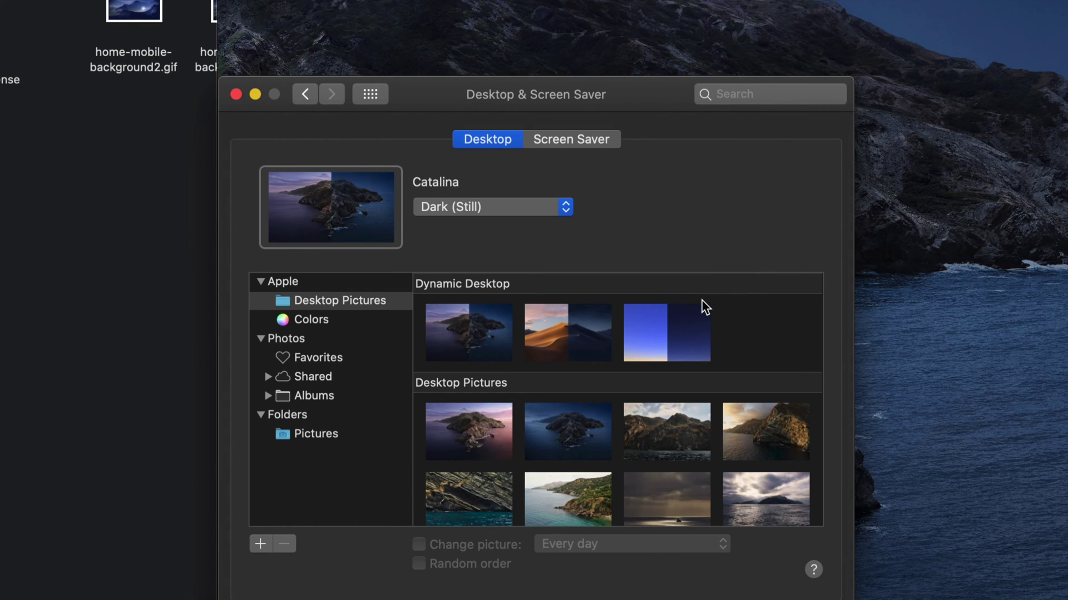
Select Catalina, then Mojave Dynamic Desktop, and set Mojave's appearance to Dynamic
click(475, 330)
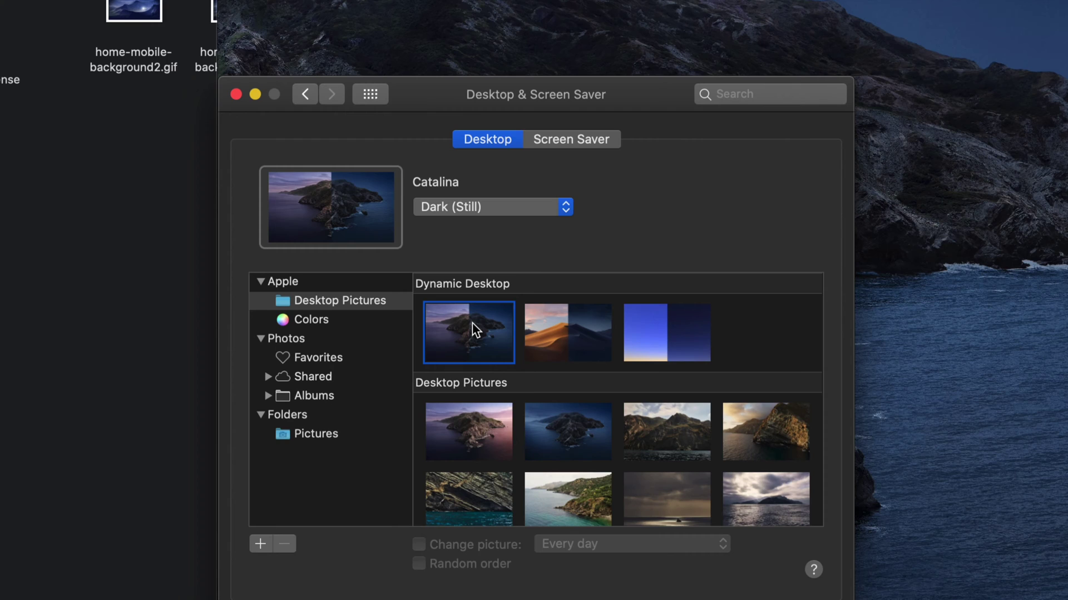
click(568, 332)
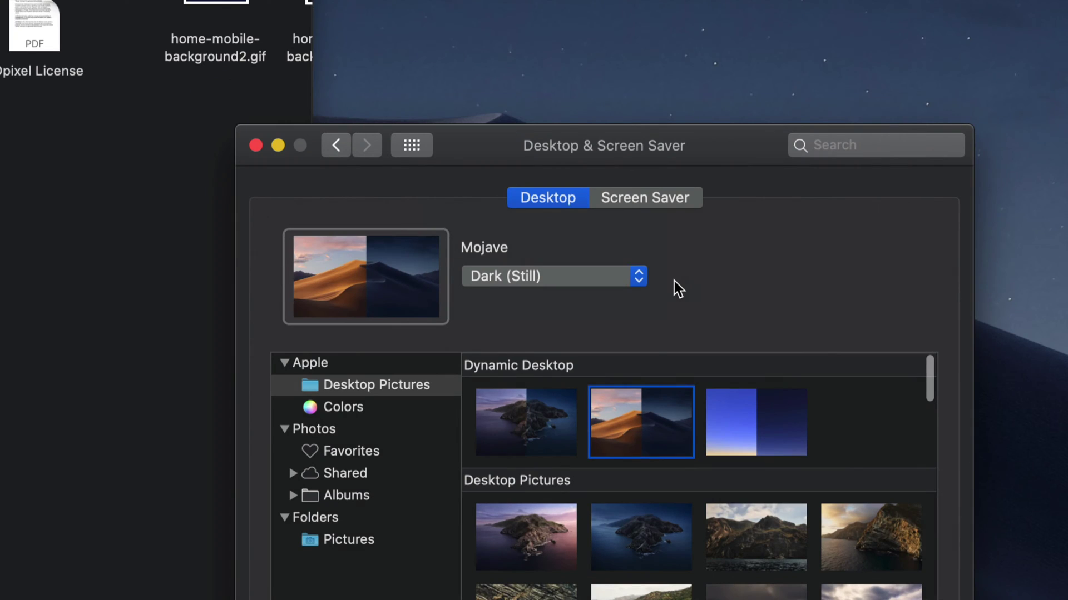
click(637, 278)
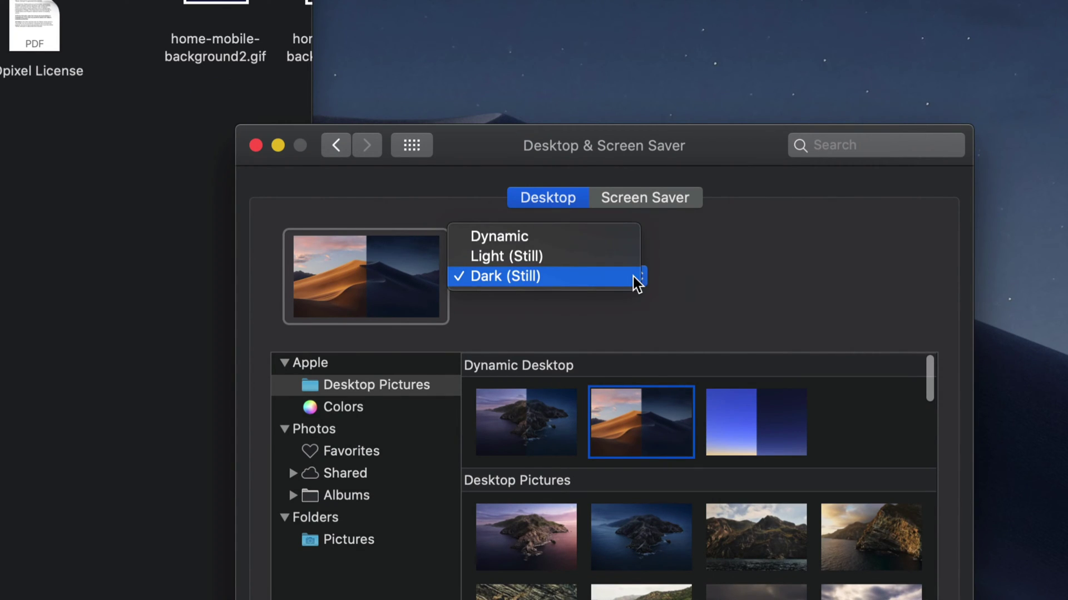
click(552, 237)
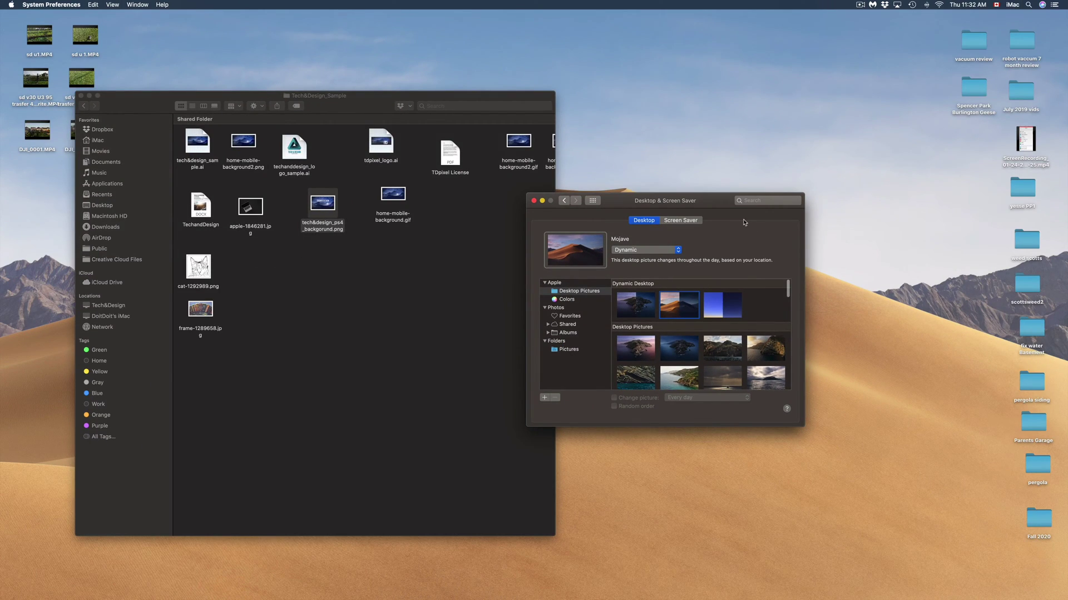
Select Catalina Dynamic Desktop, try Light and Dark (Still), then settle on Dynamic
drag(700, 206, 542, 277)
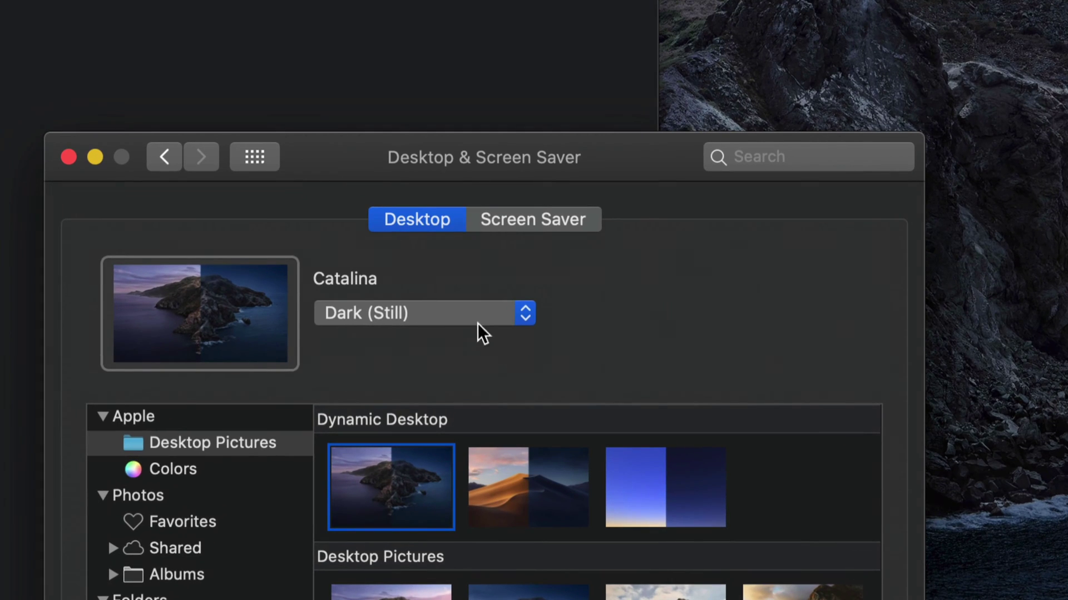
click(472, 320)
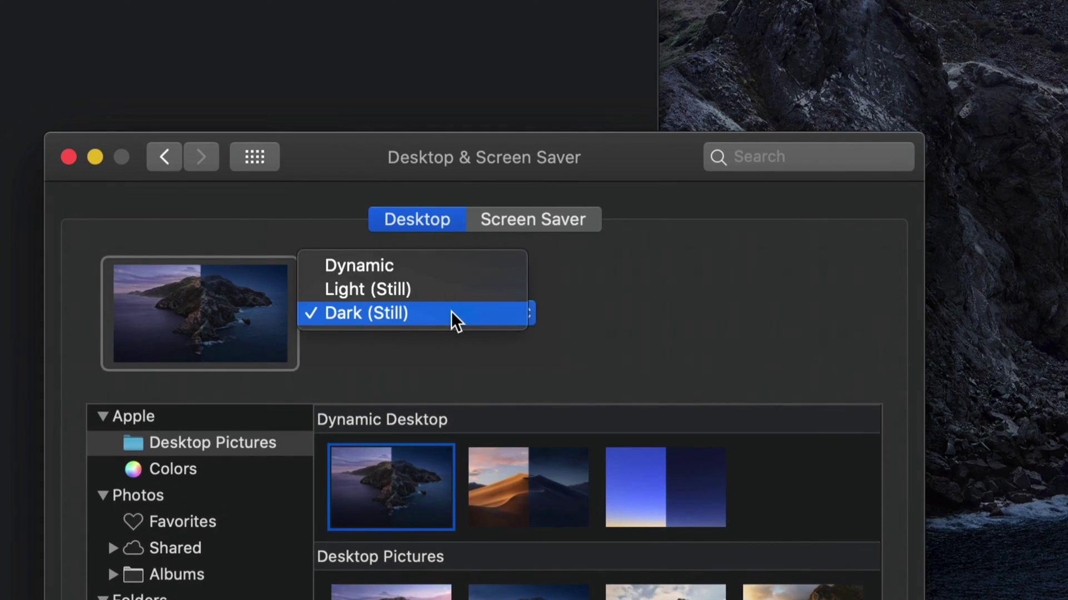
click(416, 285)
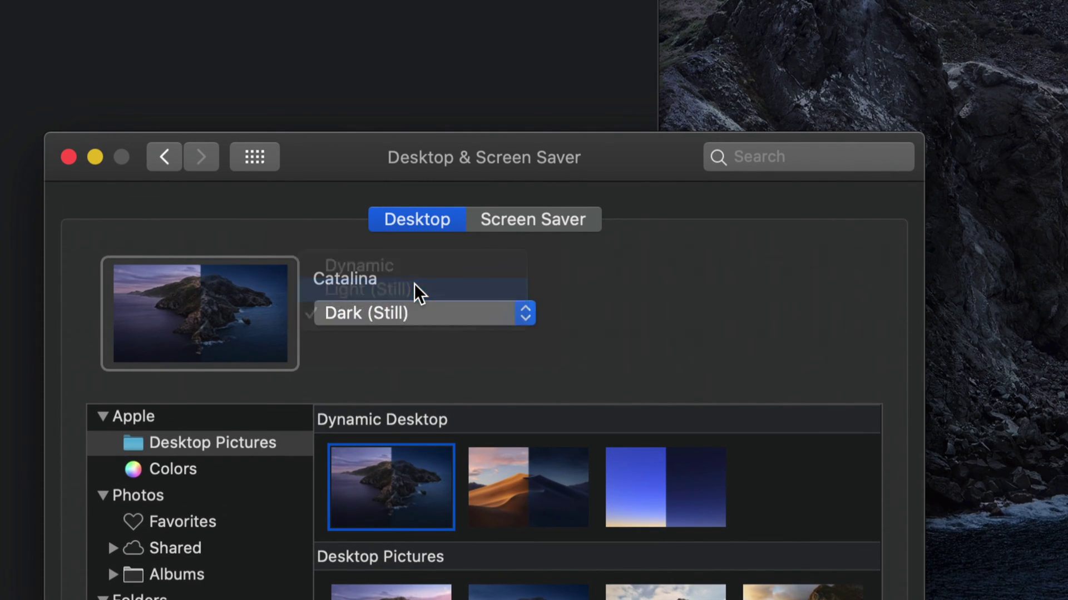
click(471, 319)
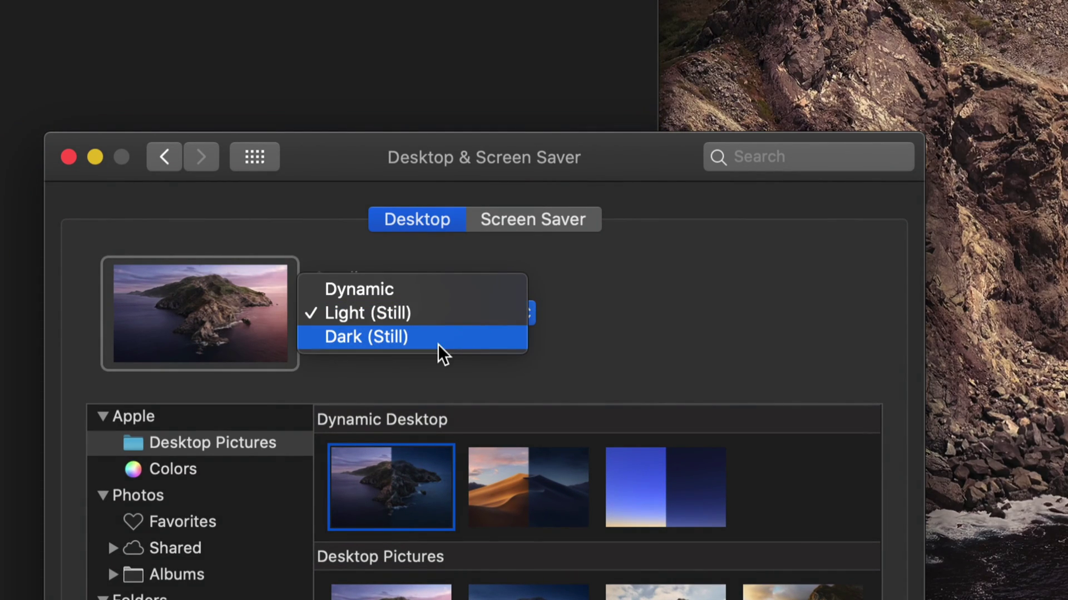
click(438, 345)
click(460, 319)
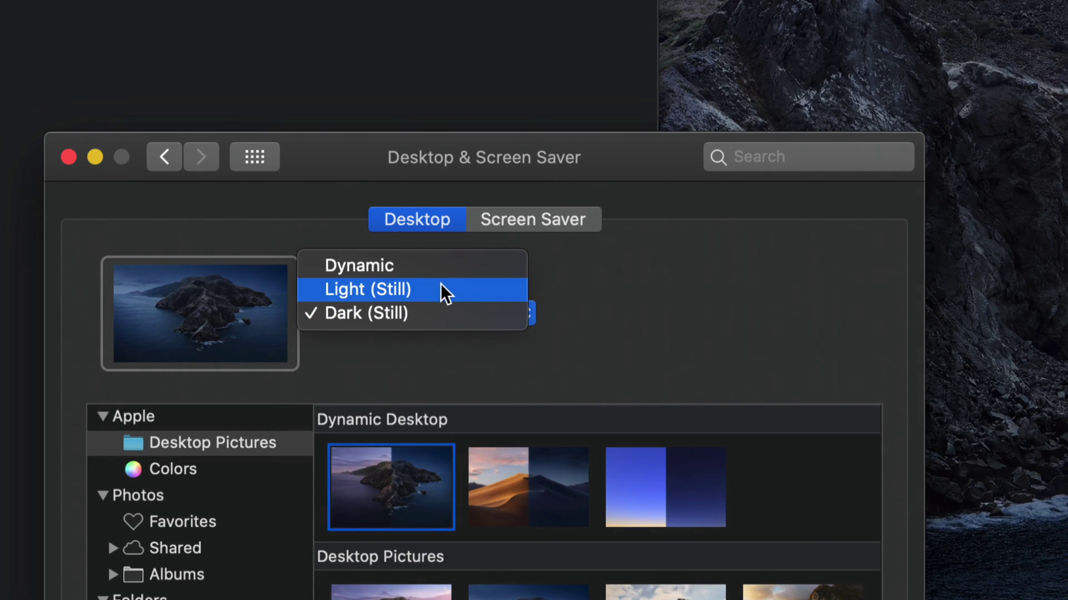
click(427, 269)
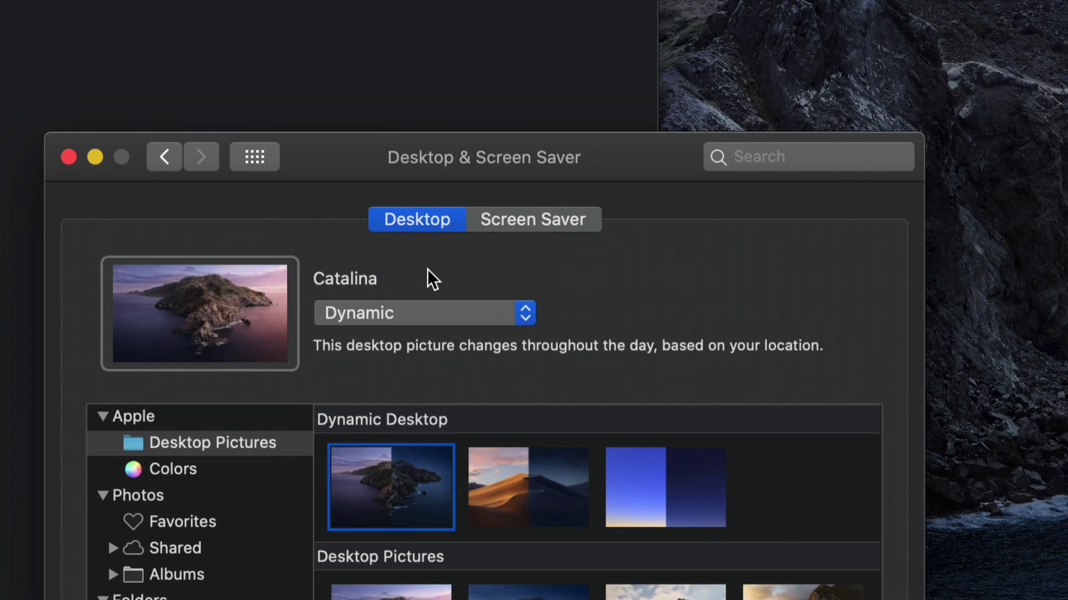